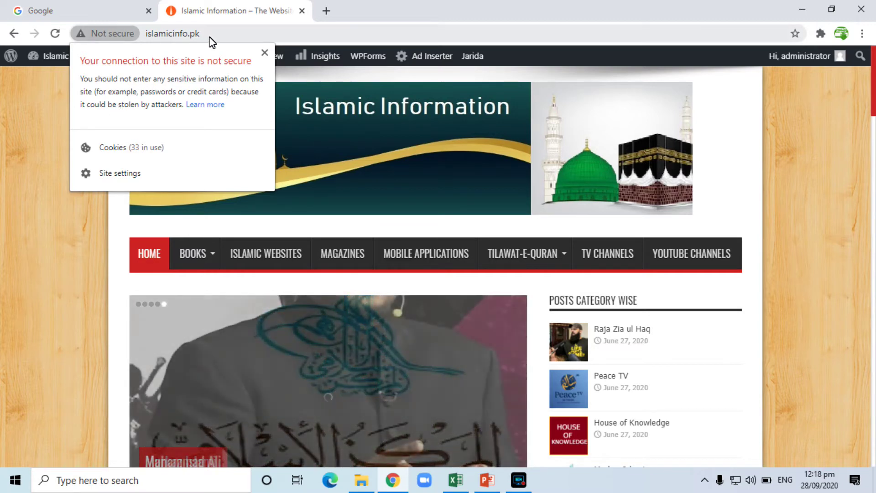
- Search Google for cloudflare, open the official Cloudflare website and go to its sign-up page
click(209, 37)
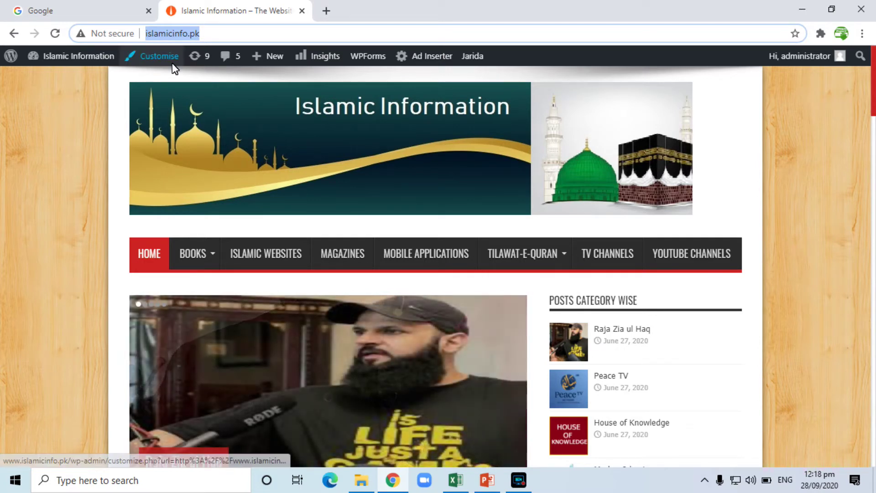
click(114, 7)
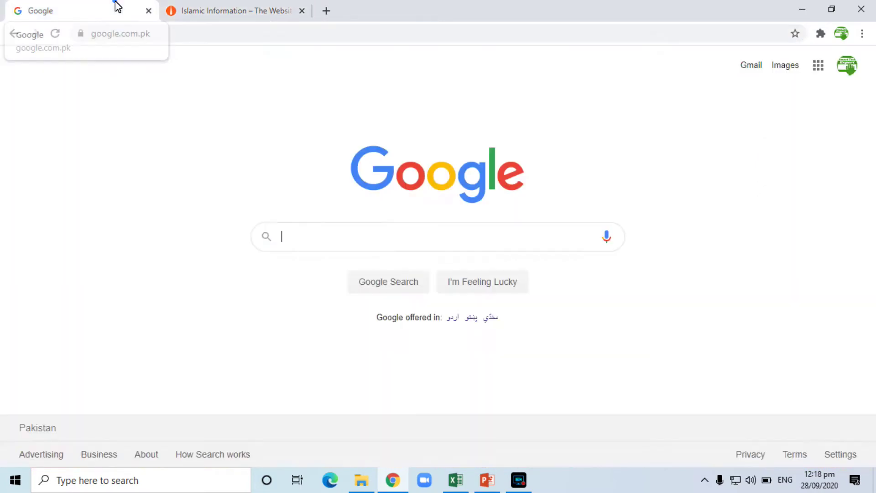
text(cloud)
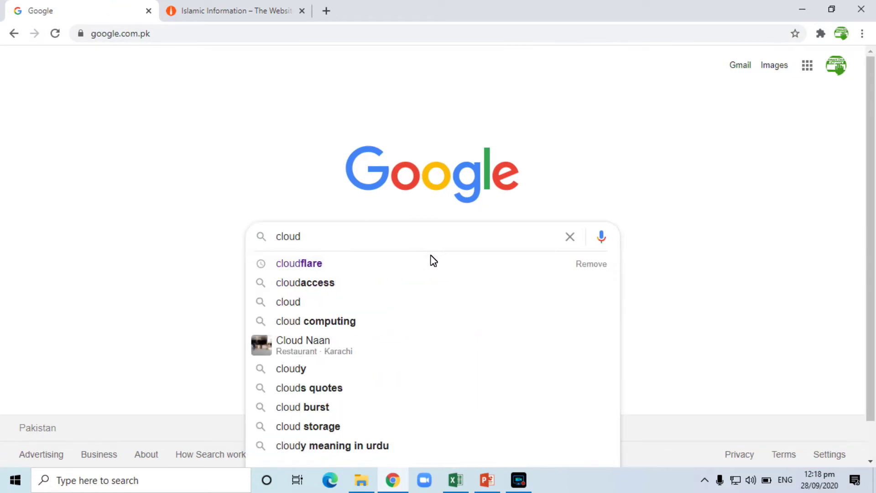
key(Down)
key(Return)
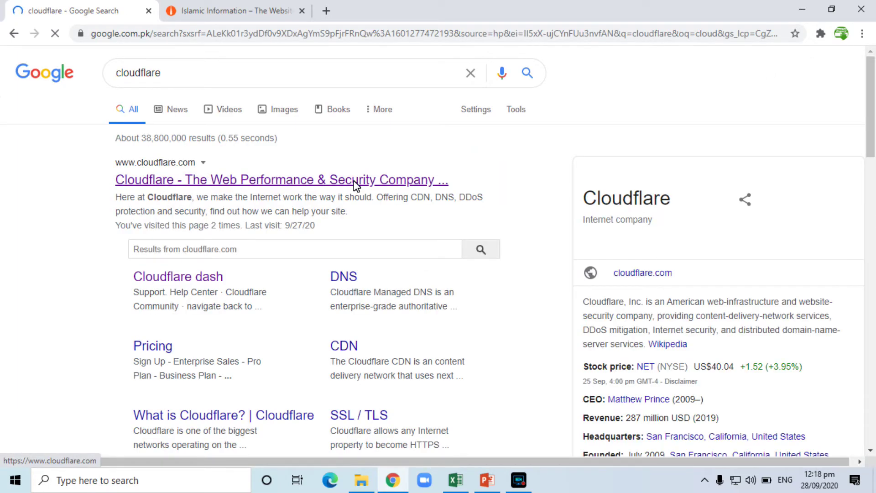
click(367, 181)
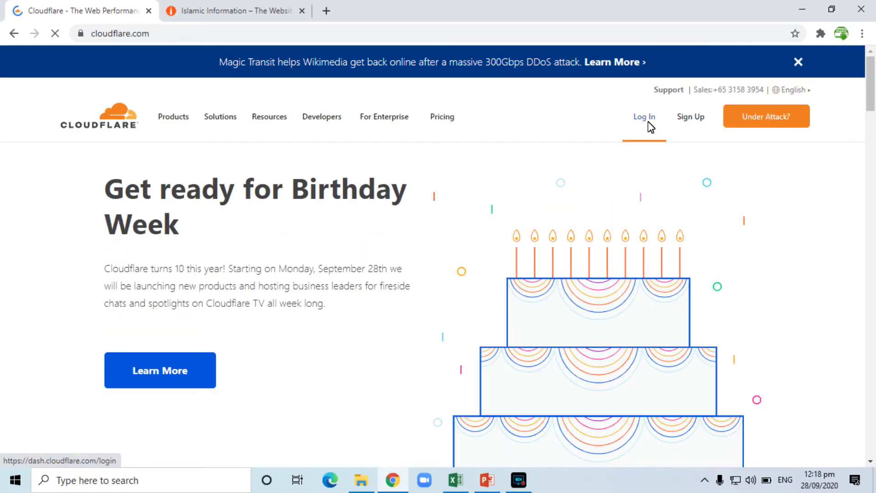
click(693, 117)
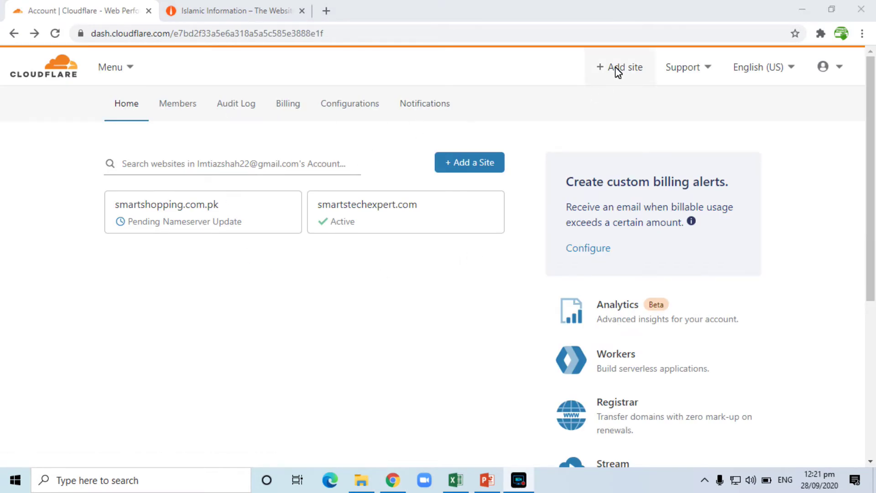
- Add the site islamicinfo.pk to the Cloudflare account and choose the Free plan for it
click(468, 157)
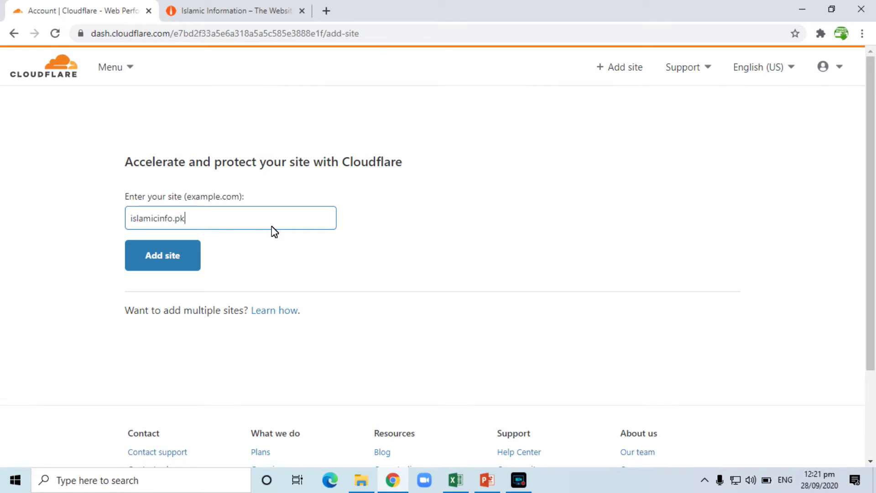
click(147, 251)
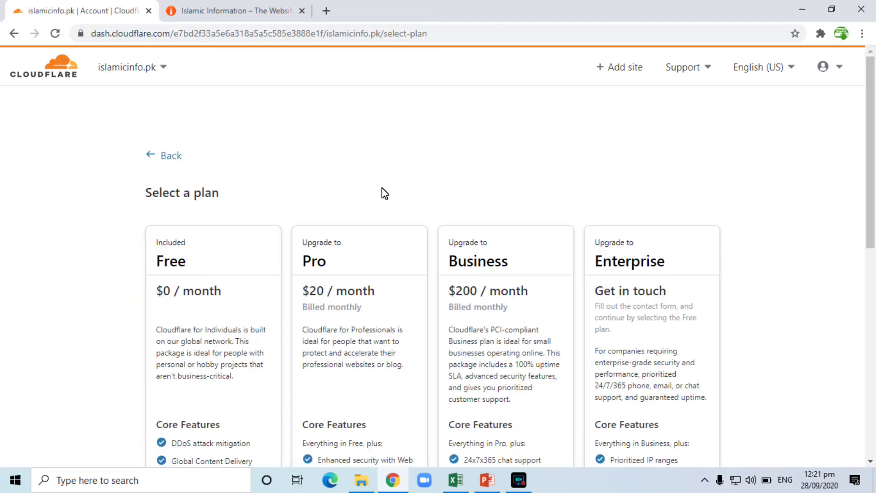
drag(872, 222, 872, 258)
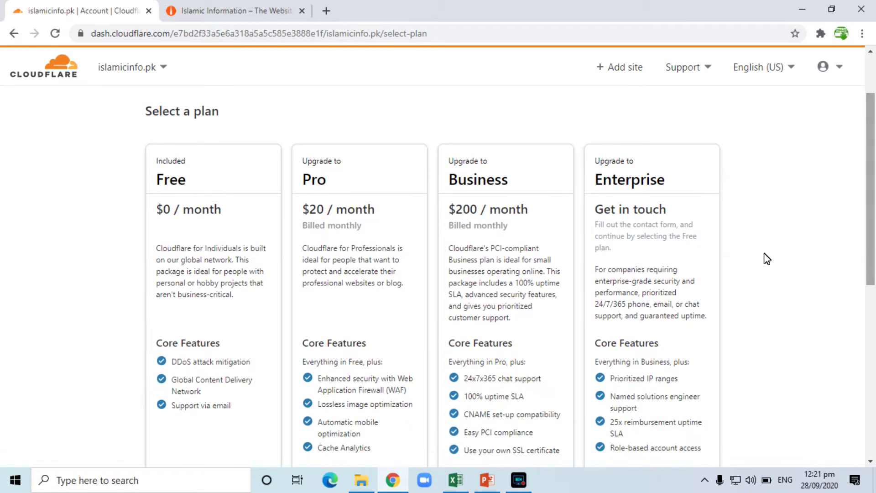
click(224, 248)
drag(871, 166, 872, 324)
click(198, 288)
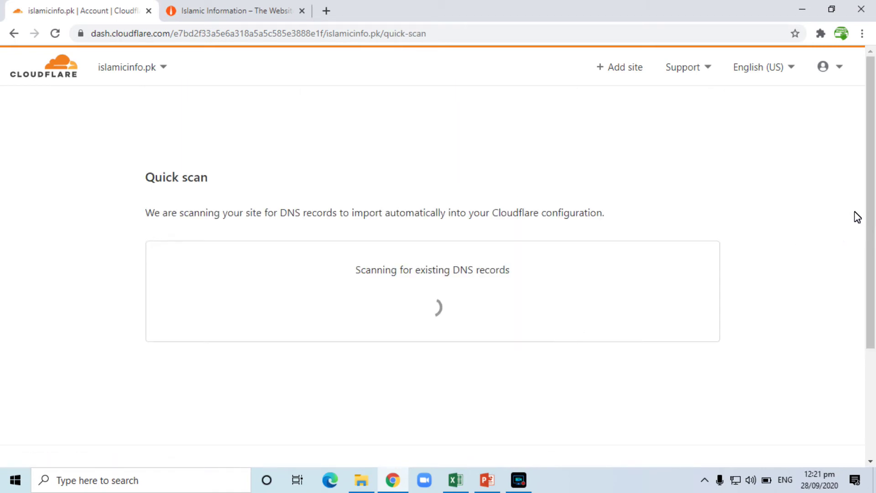
- Review and accept the scanned DNS records for islamicinfo.pk, and read through the instructions for replacing its nameservers
drag(869, 181, 871, 240)
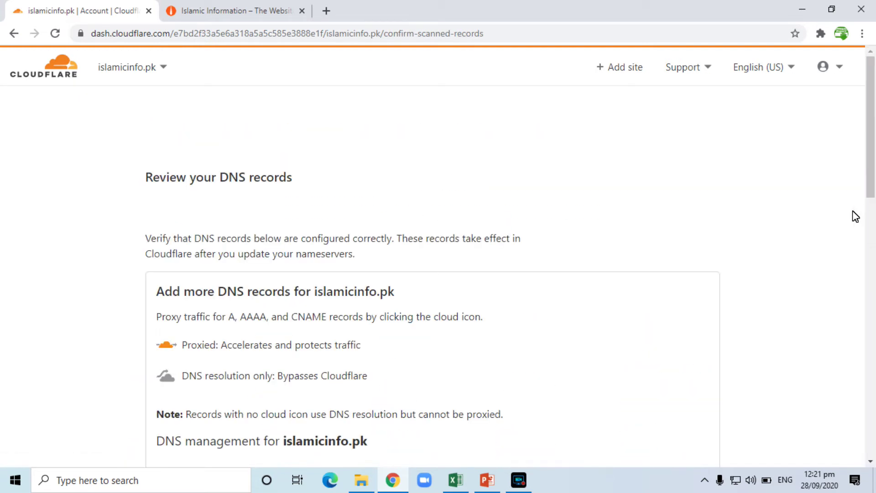
drag(869, 173, 872, 263)
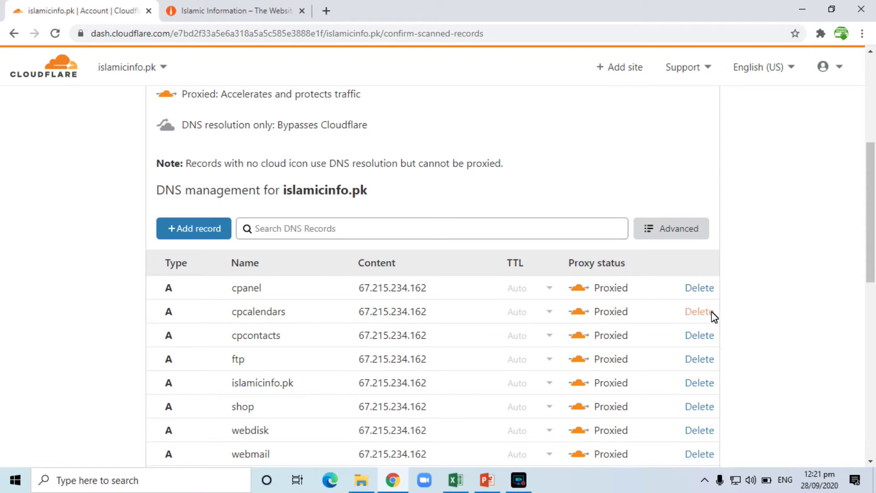
drag(872, 247, 871, 348)
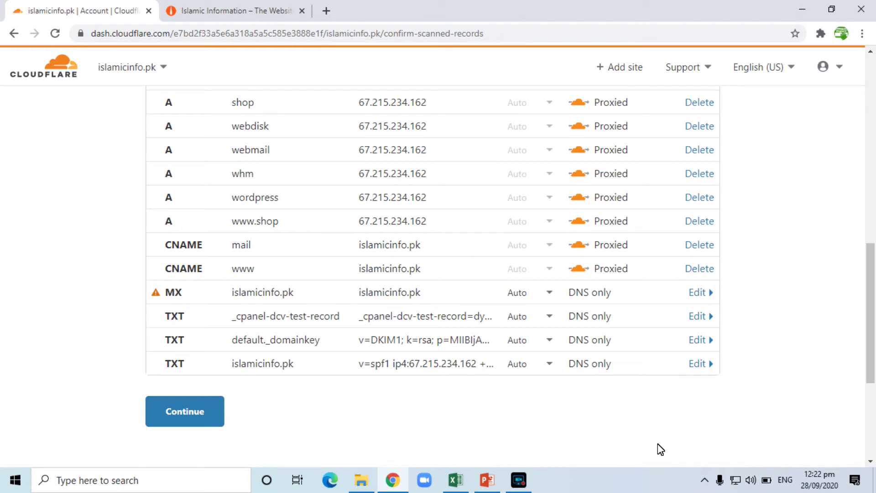
click(184, 411)
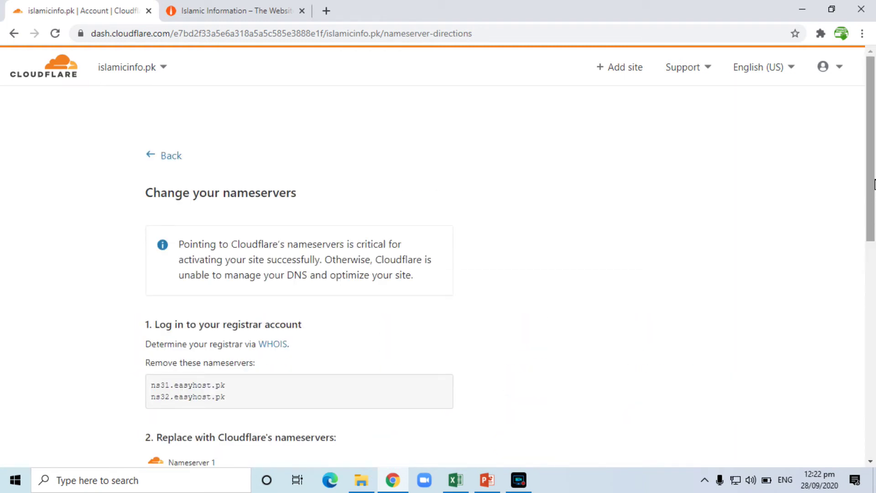
scroll(871, 182, down, 1)
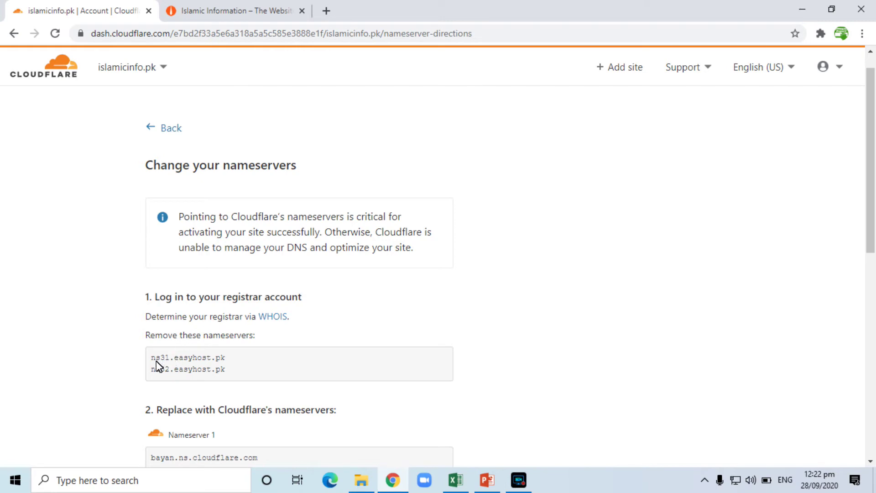
drag(156, 360, 206, 368)
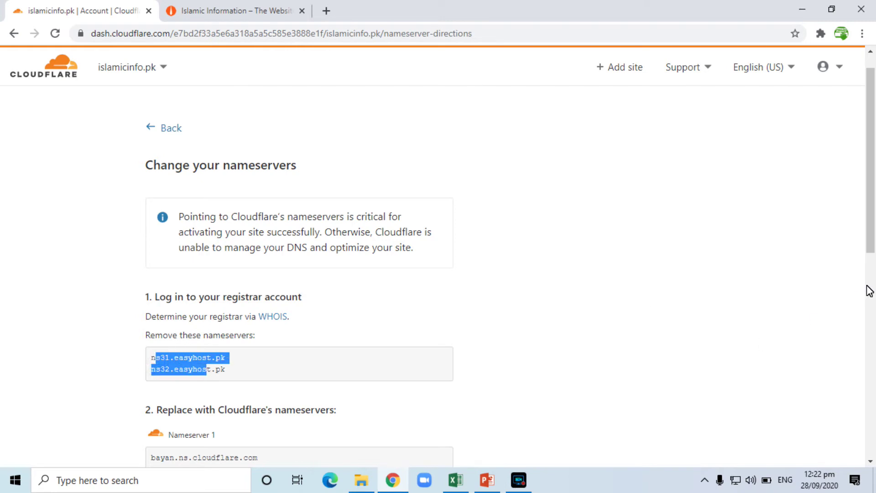
scroll(871, 248, down, 3)
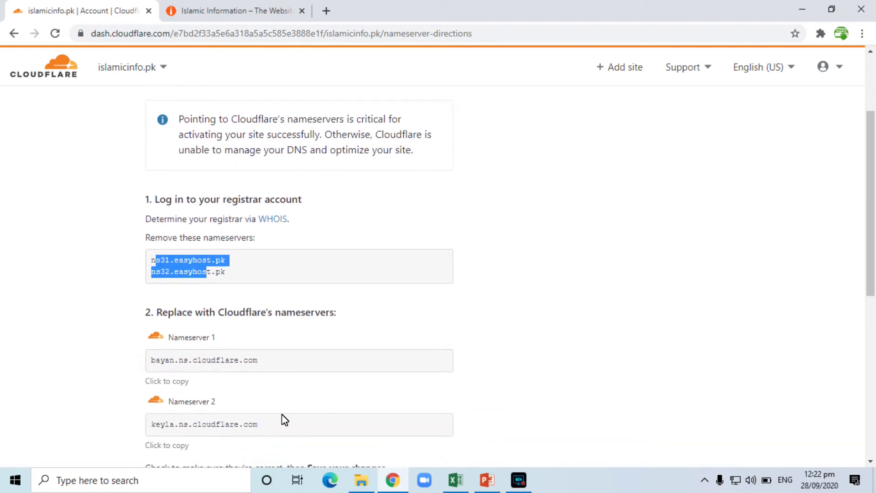
drag(871, 264, 873, 335)
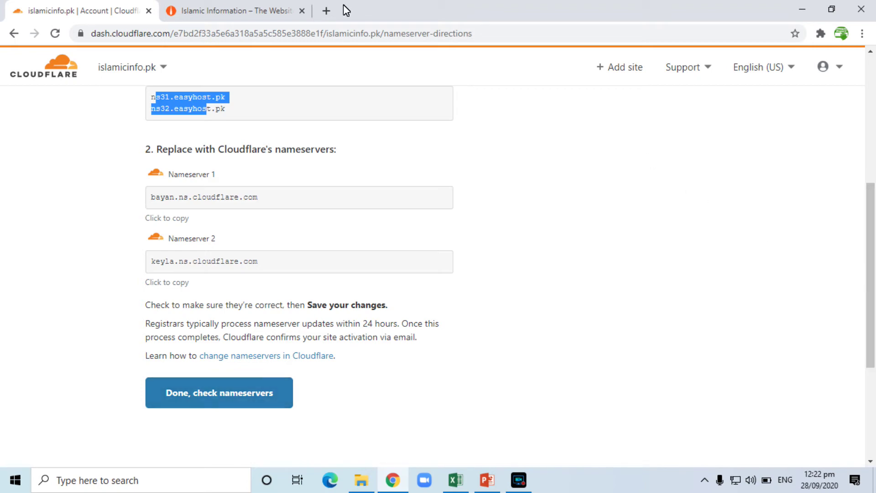
- Open the hosting provider's website easyhost.pk in a new browser tab and go to its client login
click(325, 11)
text(islamicinfo.pk/cpanel)
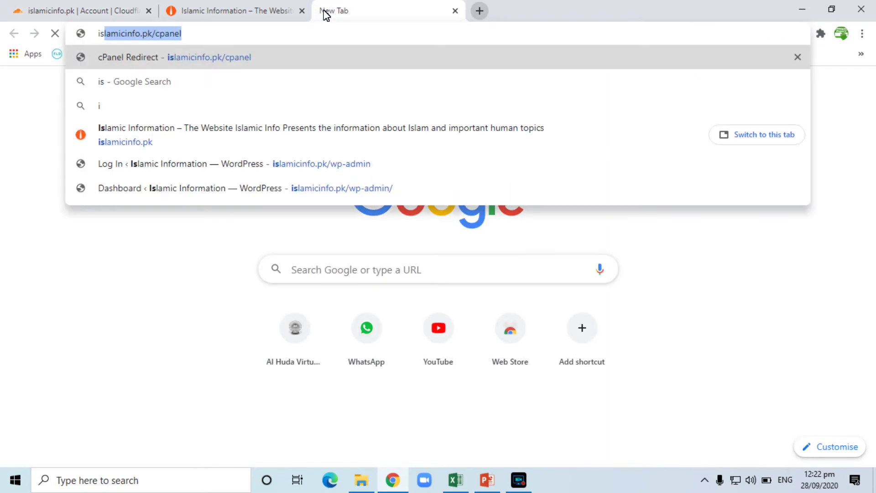
key(Return)
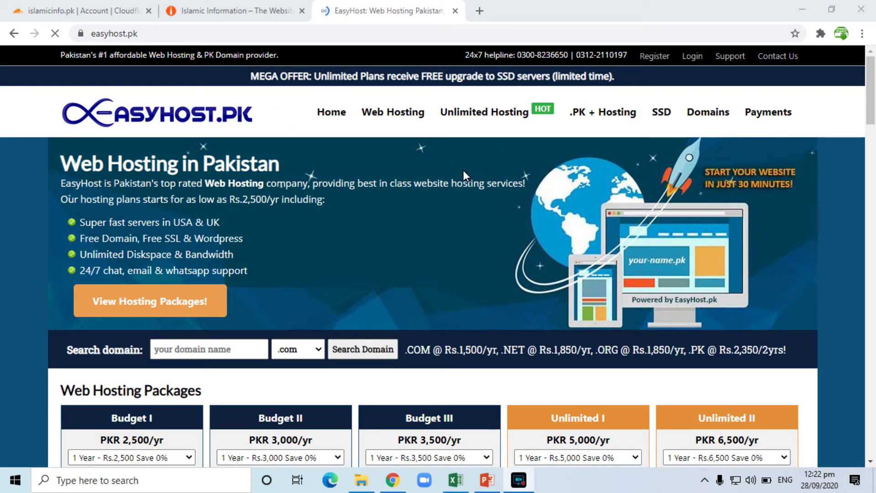
click(697, 56)
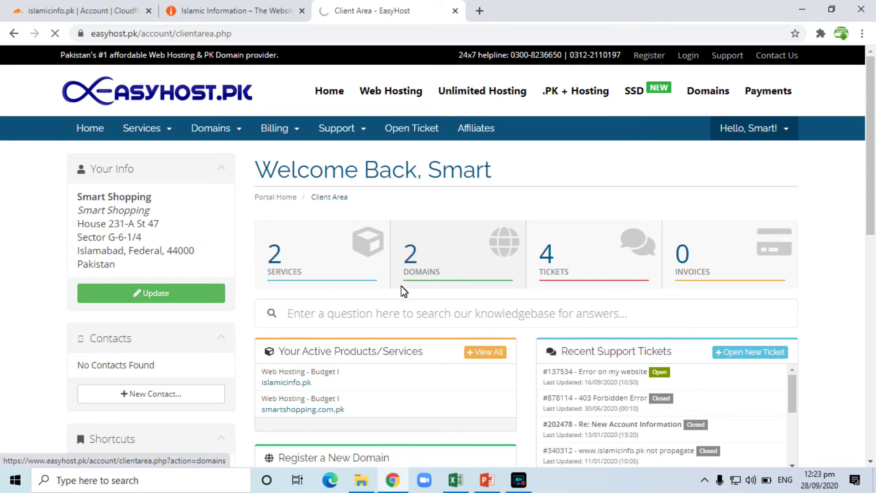
- Open the nameserver management of islamicinfo.pk in the EasyHost domain list and choose to use custom nameservers
click(411, 252)
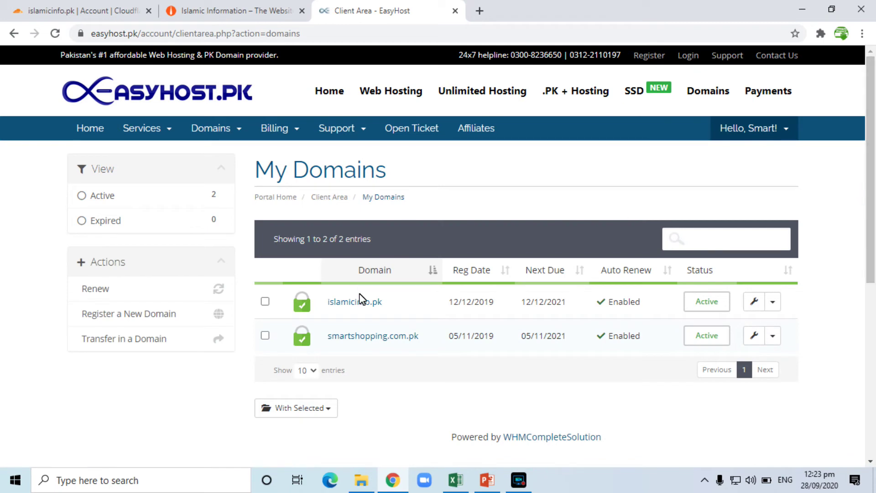
click(774, 303)
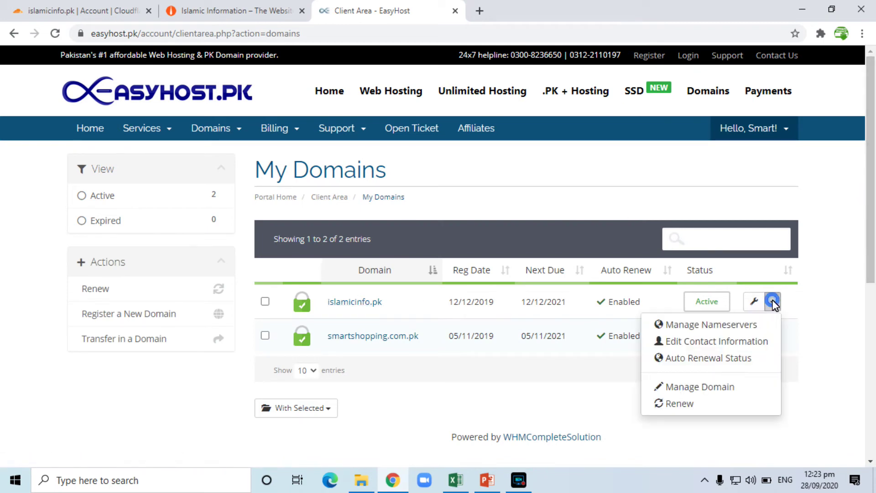
click(725, 325)
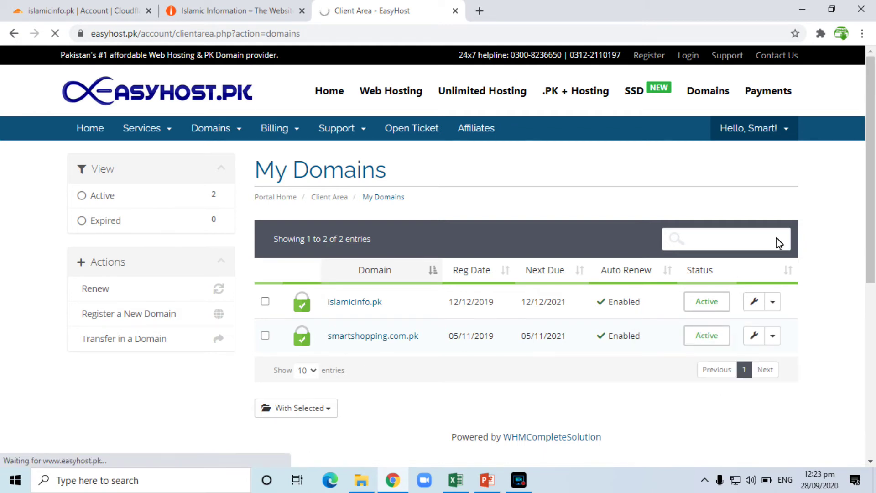
drag(870, 172, 869, 212)
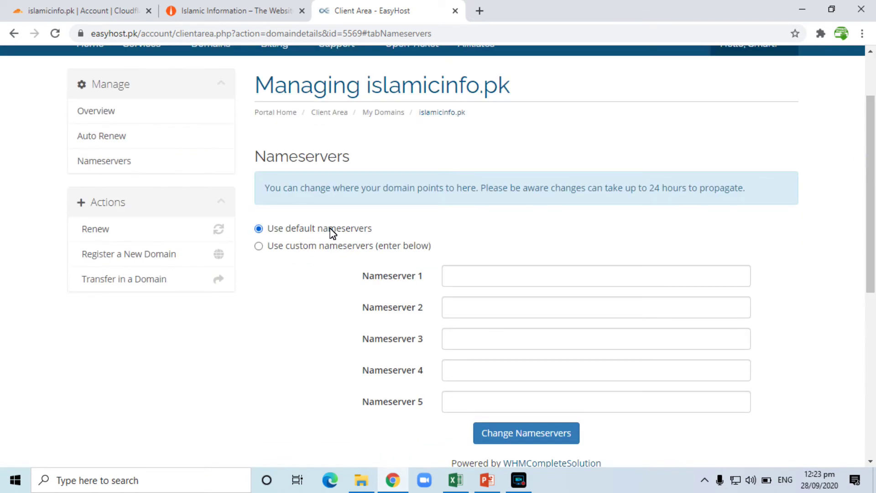
click(294, 246)
- Copy Cloudflare's first nameserver, bayan.ns.cloudflare.com, into Nameserver 1 of the domain at EasyHost
click(115, 6)
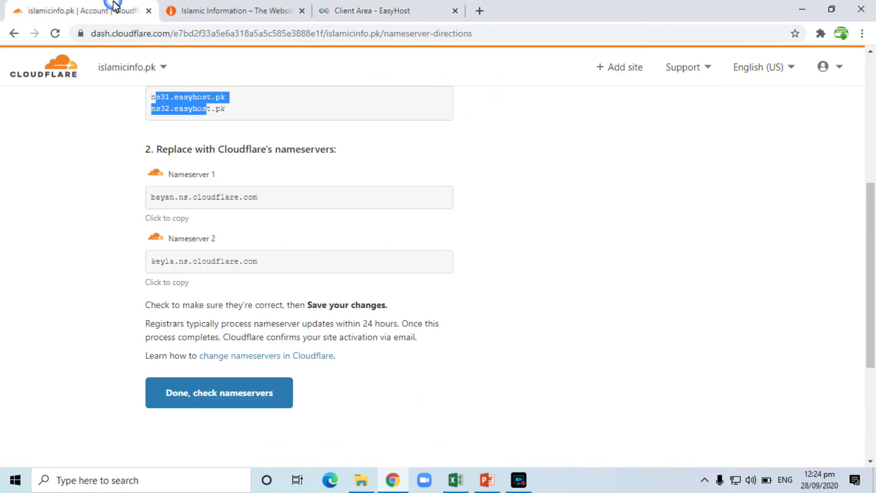
click(213, 197)
key(ctrl+c)
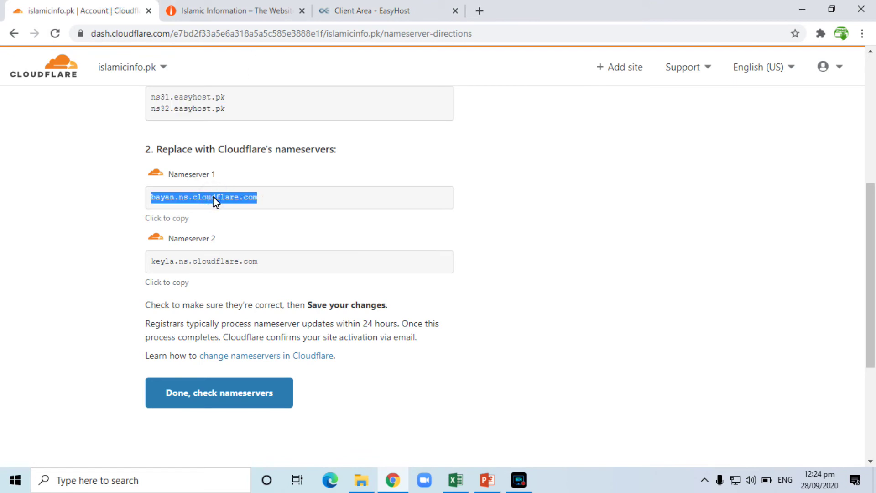
click(405, 8)
click(516, 275)
key(ctrl+v)
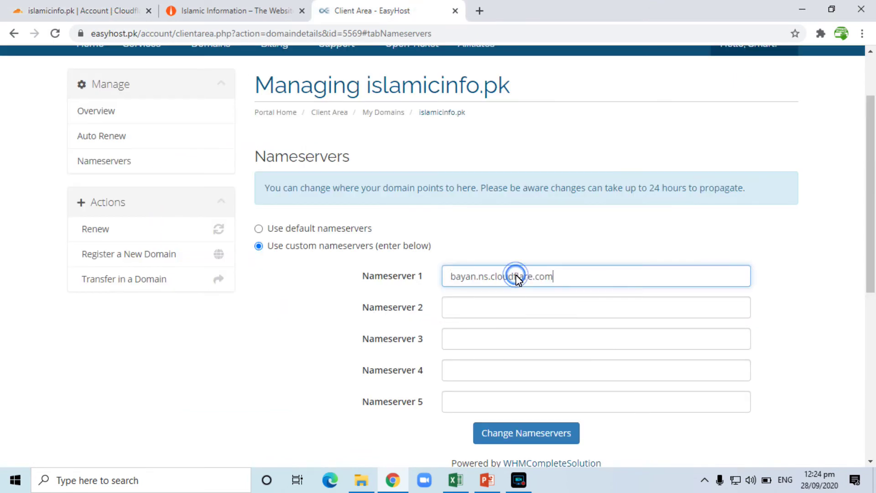
- Copy Cloudflare's second nameserver, keyla.ns.cloudflare.com, into Nameserver 2 of the domain at EasyHost
click(129, 6)
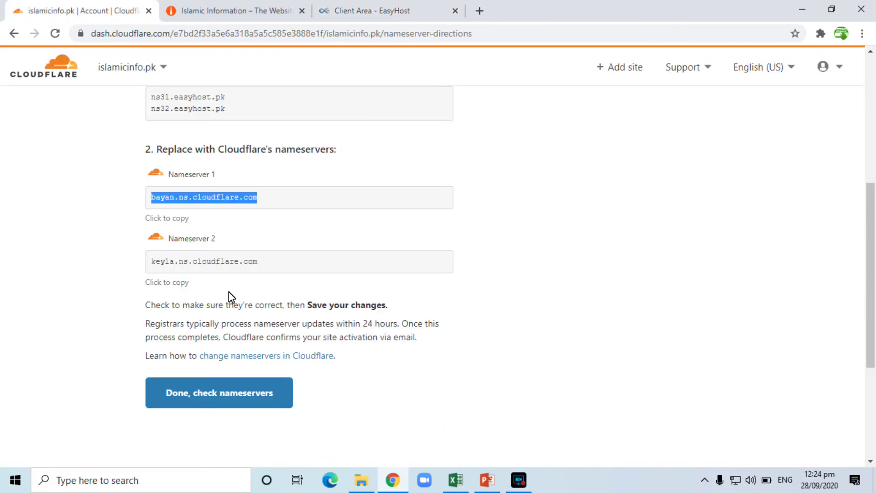
click(212, 261)
key(ctrl+c)
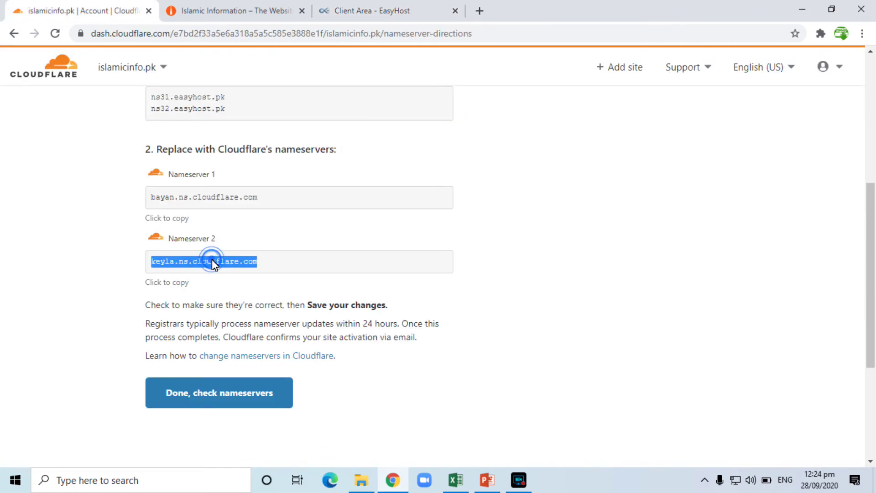
click(365, 11)
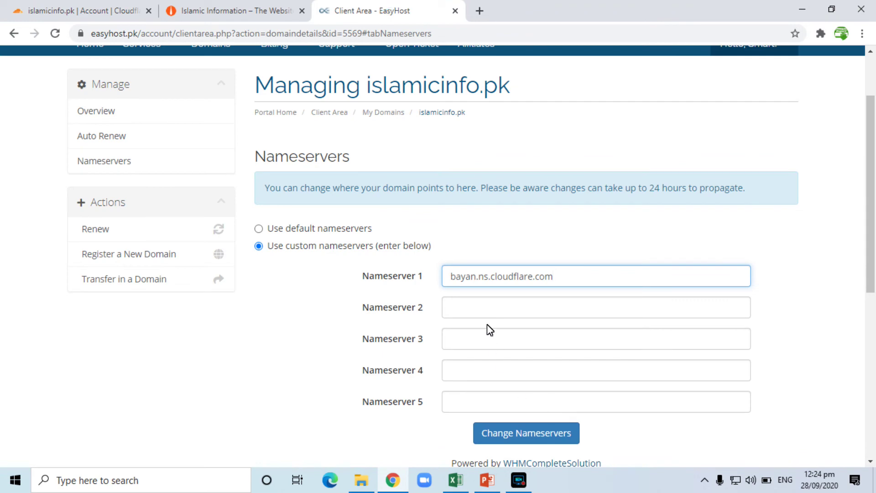
click(485, 309)
key(ctrl+v)
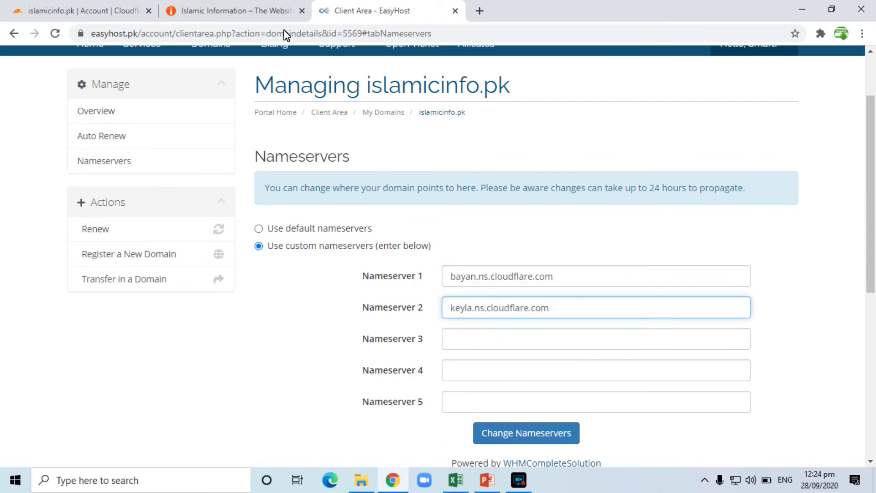
- Have Cloudflare check the nameservers of islamicinfo.pk and start the Quick Start Guide
click(96, 5)
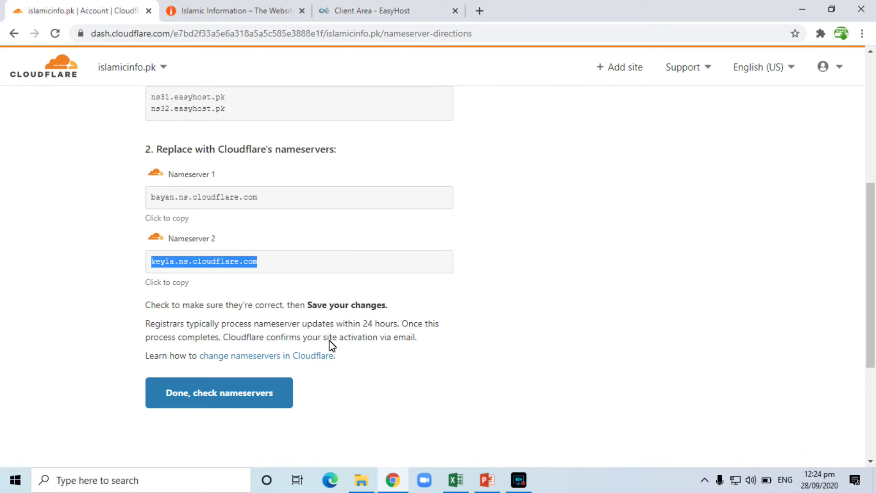
click(221, 387)
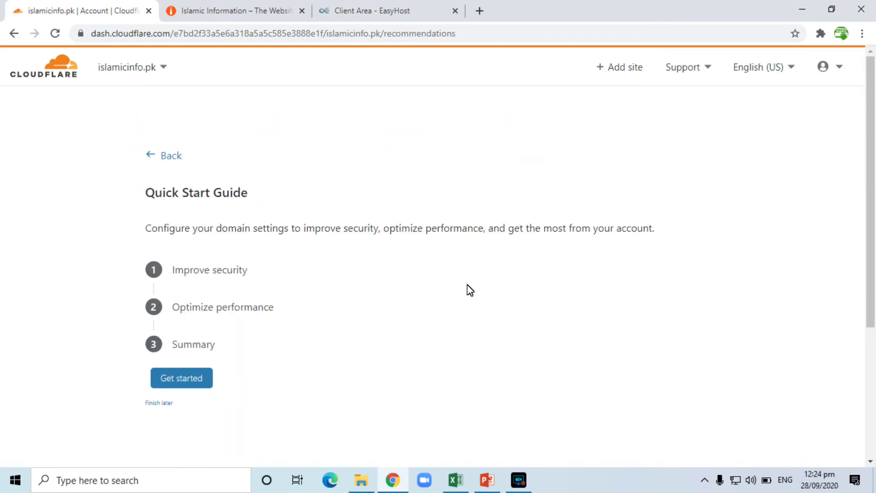
click(185, 378)
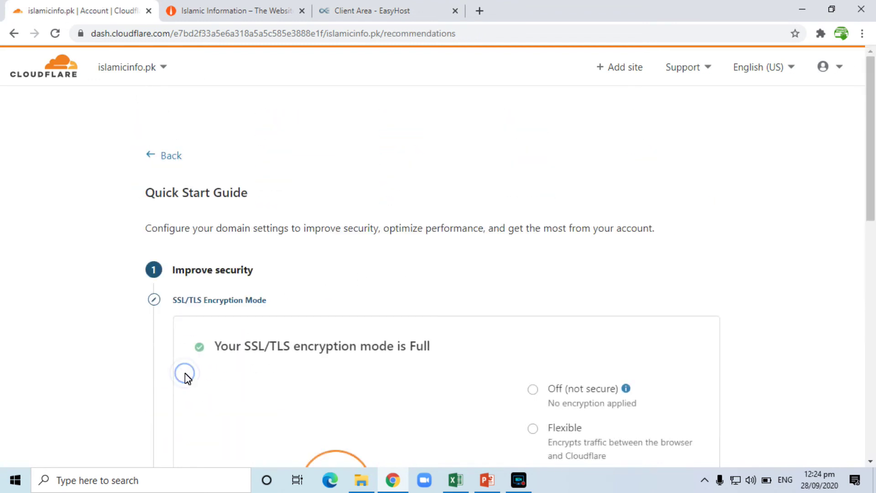
- Complete the Quick Start Guide with Full SSL/TLS encryption, Always Use HTTPS off, no Auto Minify and Brotli on
drag(873, 206, 873, 323)
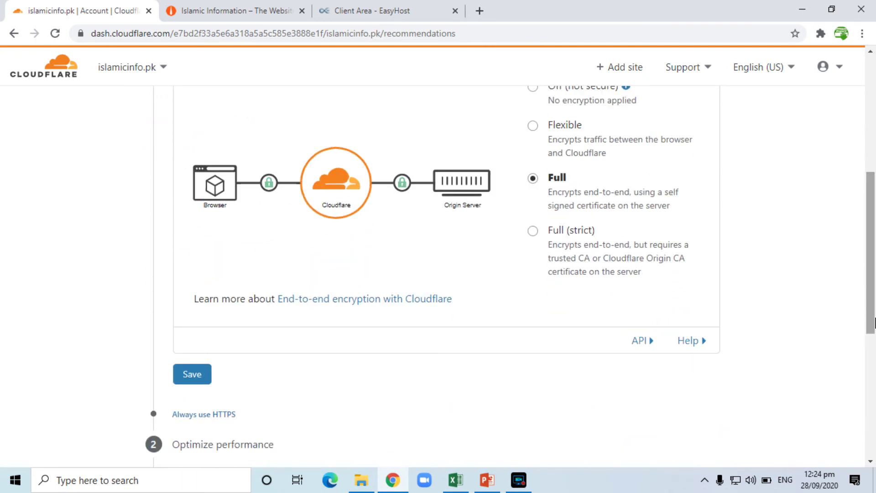
click(197, 374)
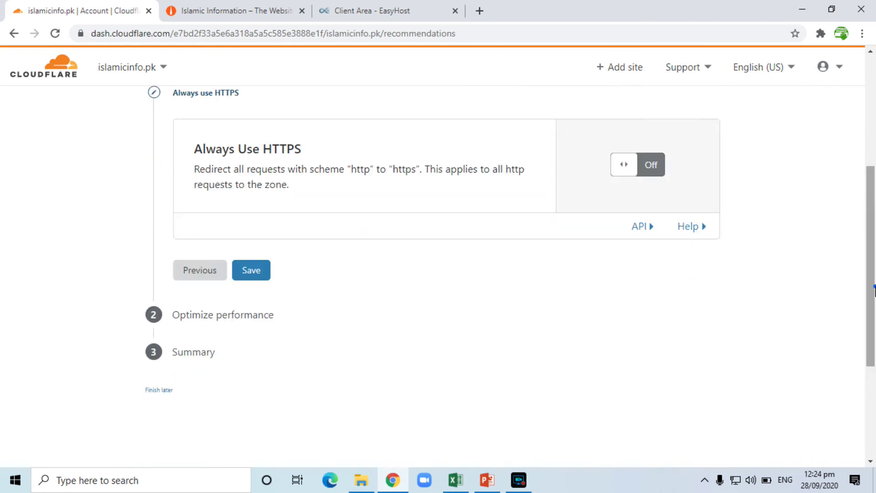
drag(873, 292, 873, 223)
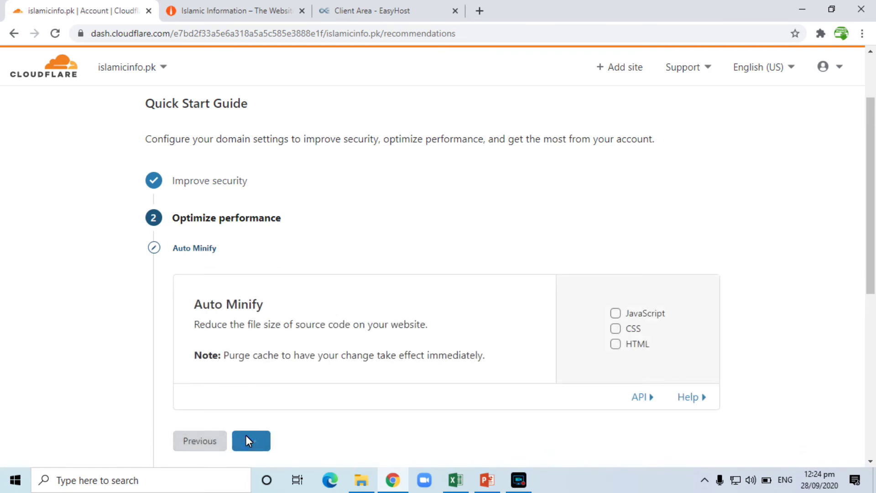
click(247, 450)
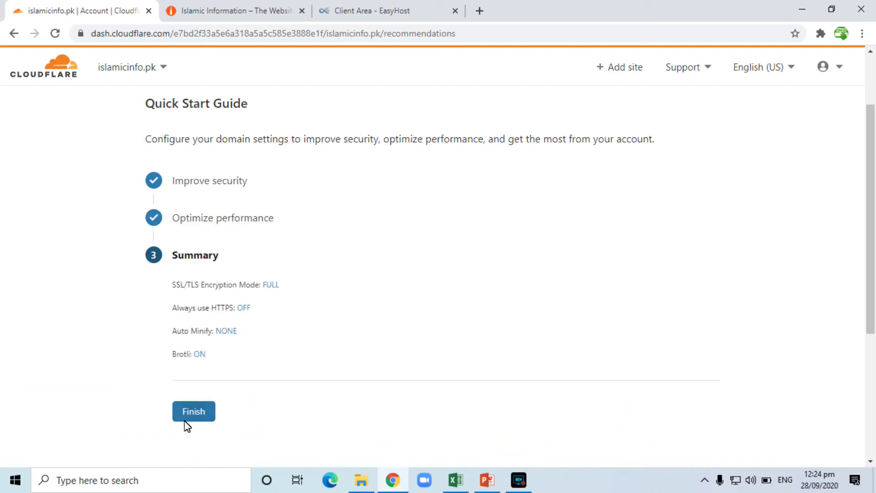
click(190, 410)
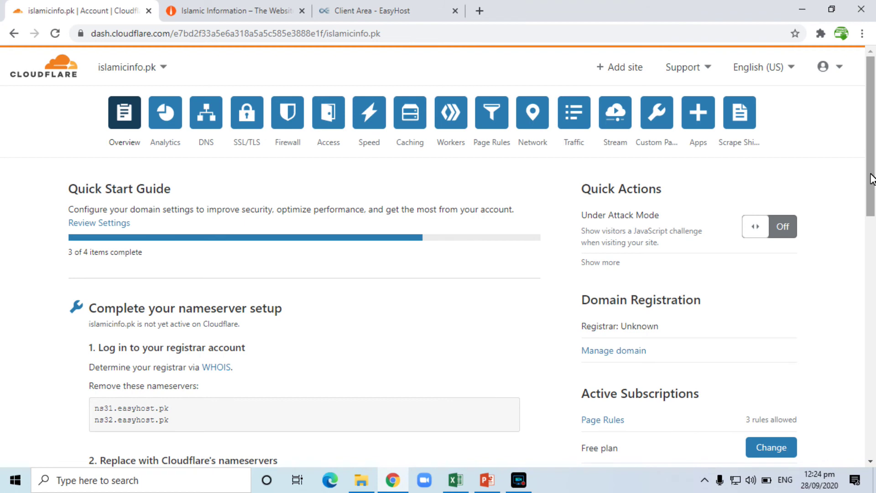
- Review the nameserver setup instructions on the islamicinfo.pk overview, and return to the Cloudflare account's list of sites
drag(869, 174, 874, 286)
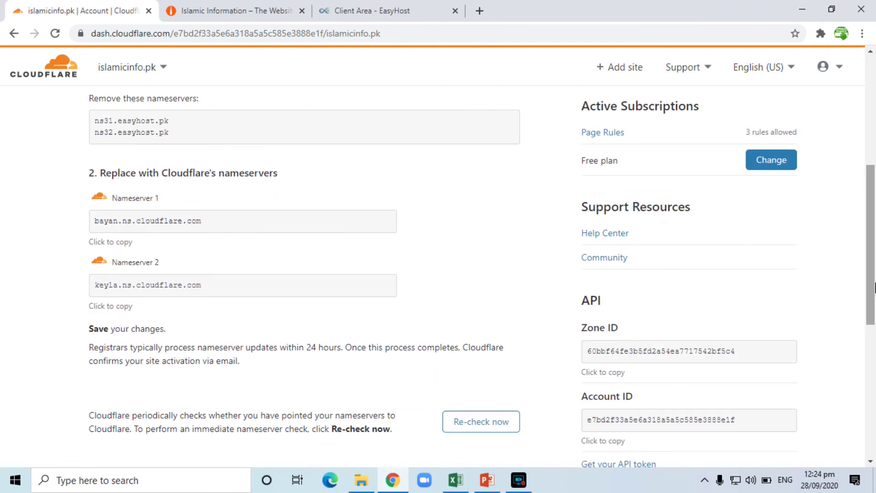
drag(871, 297, 872, 187)
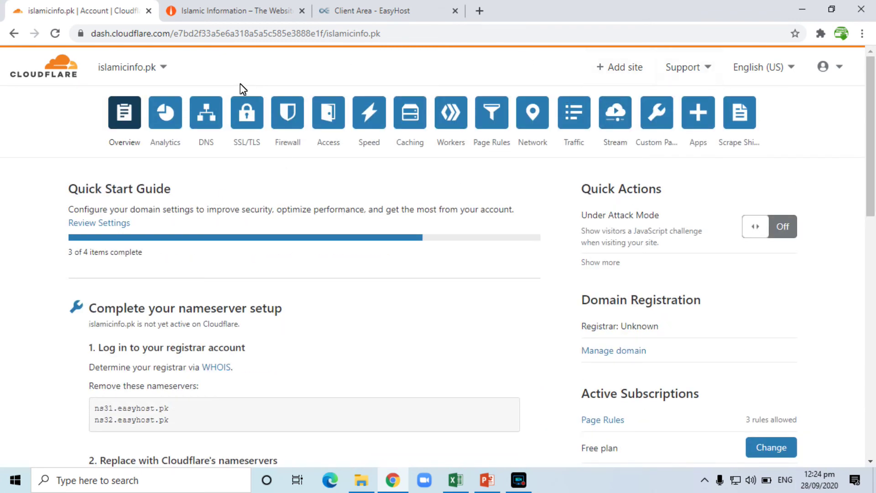
click(61, 76)
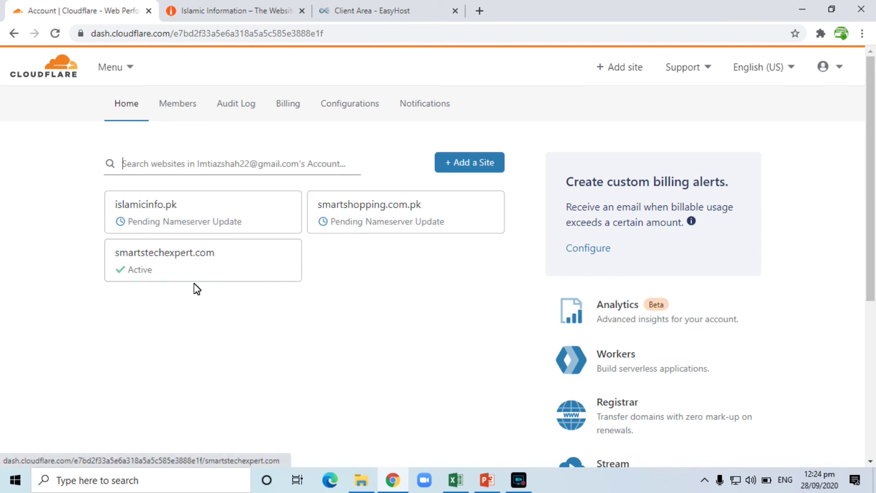
- Check the custom nameservers at EasyHost, the islamicinfo.pk website's connection security and the site statuses in Cloudflare
click(384, 9)
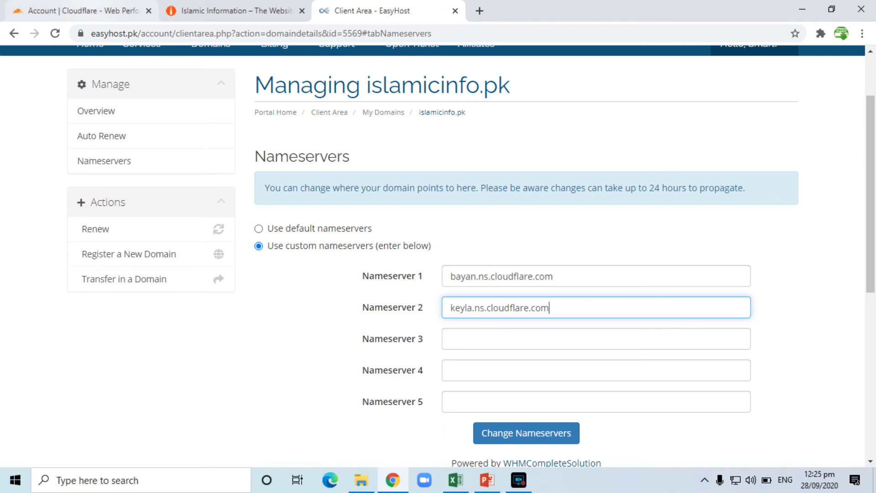
click(94, 8)
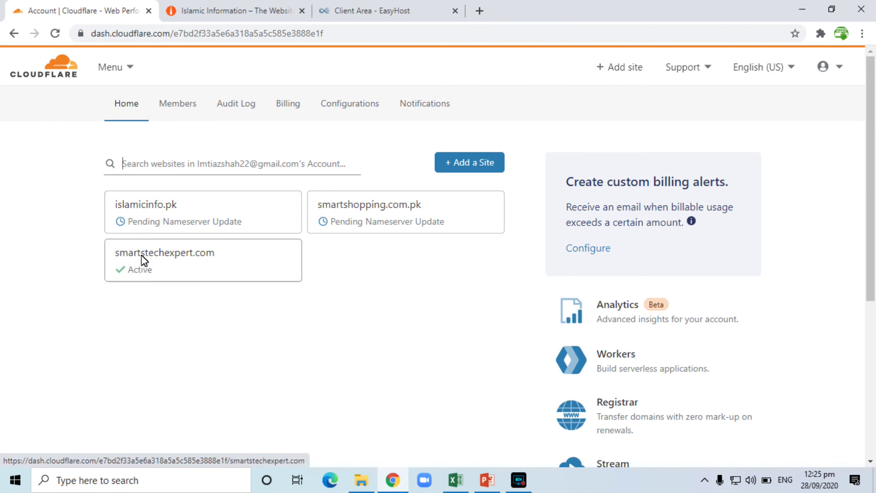
click(270, 2)
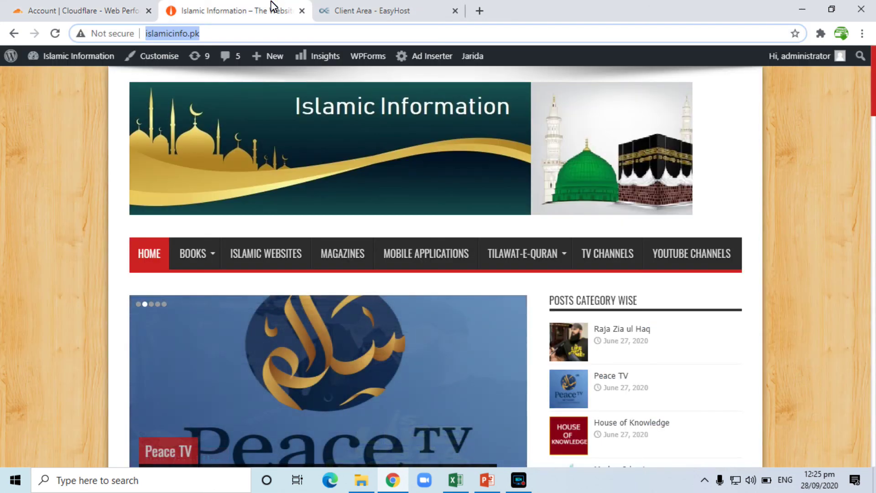
click(371, 7)
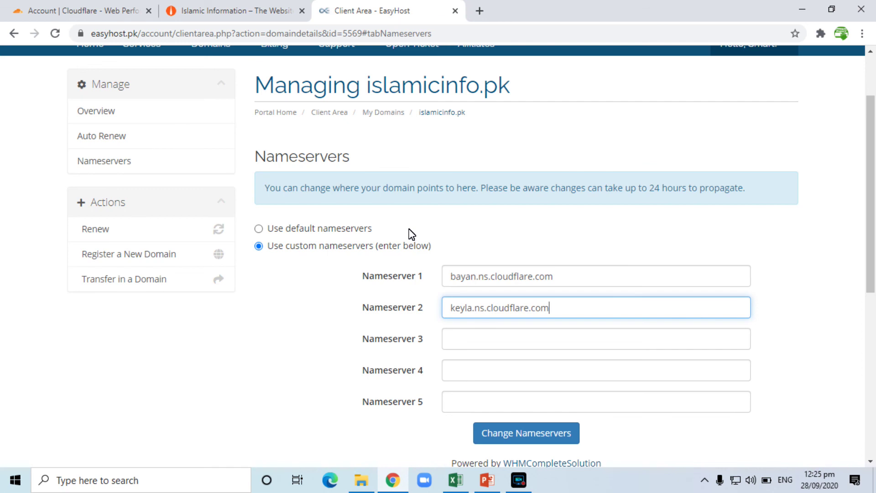
click(76, 6)
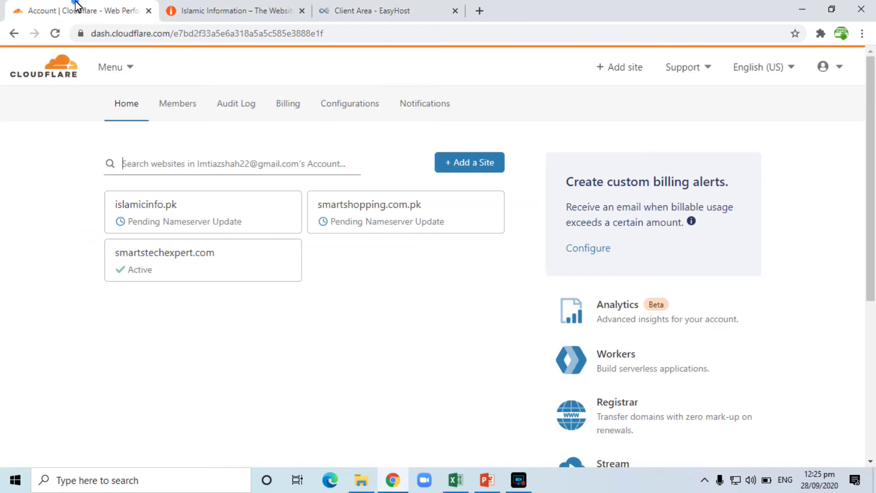